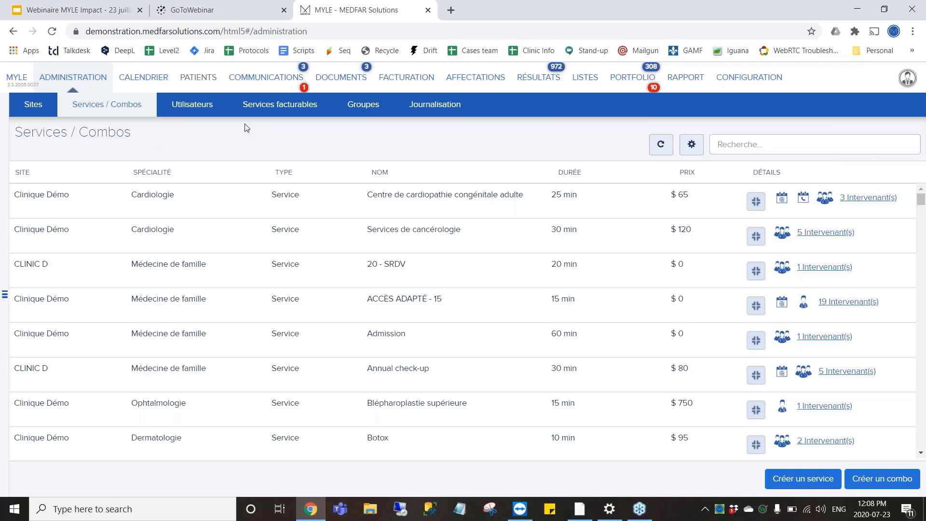
Start a new user from the Utilisateurs list, filled from the physician's directory entry found by name.
click(174, 117)
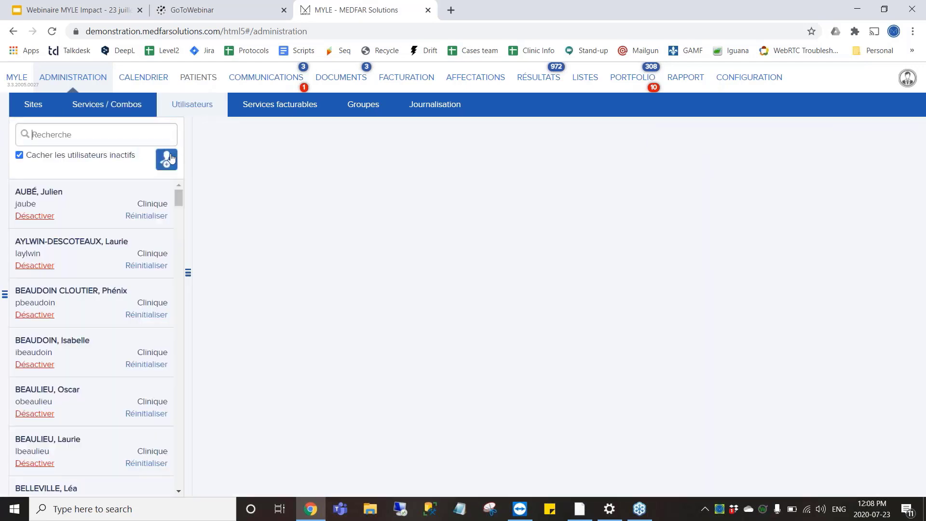
click(171, 157)
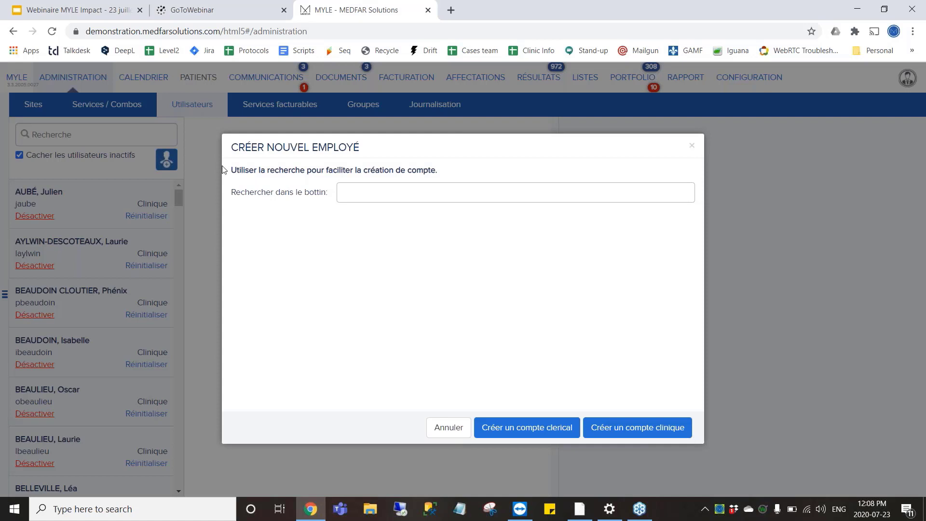
click(358, 196)
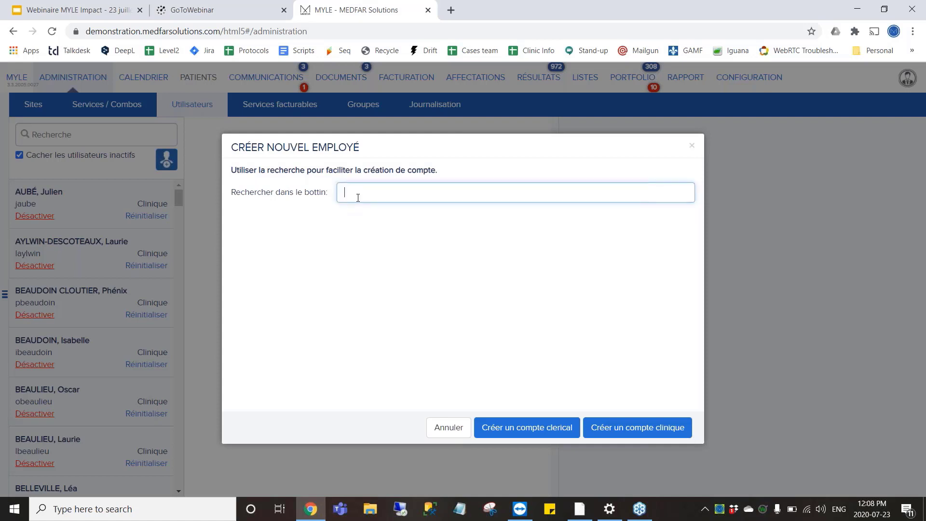
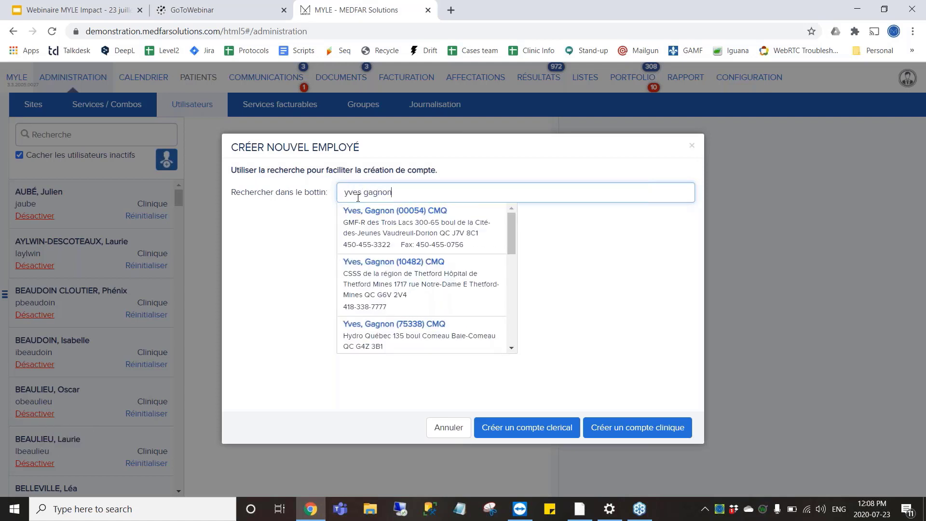
click(389, 220)
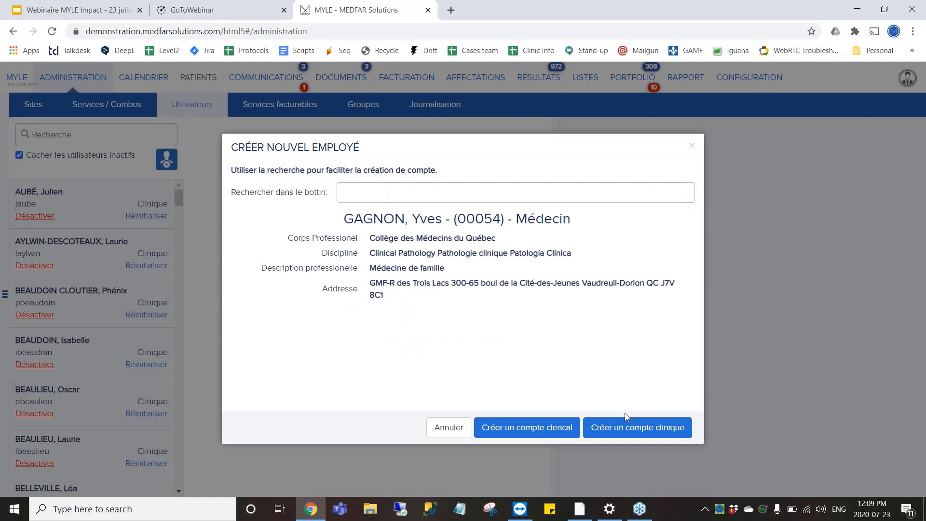
Create a clinical account for the selected physician.
click(629, 429)
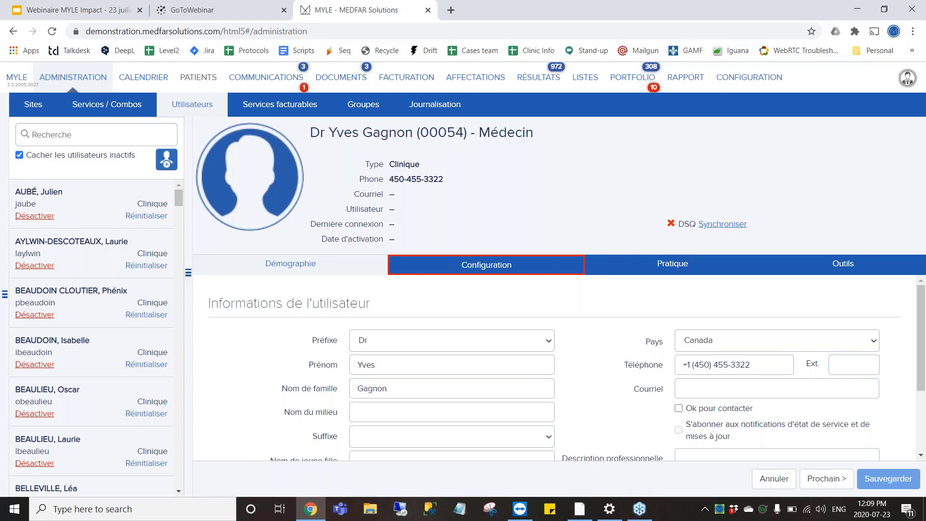
scroll(555, 367, down, 2)
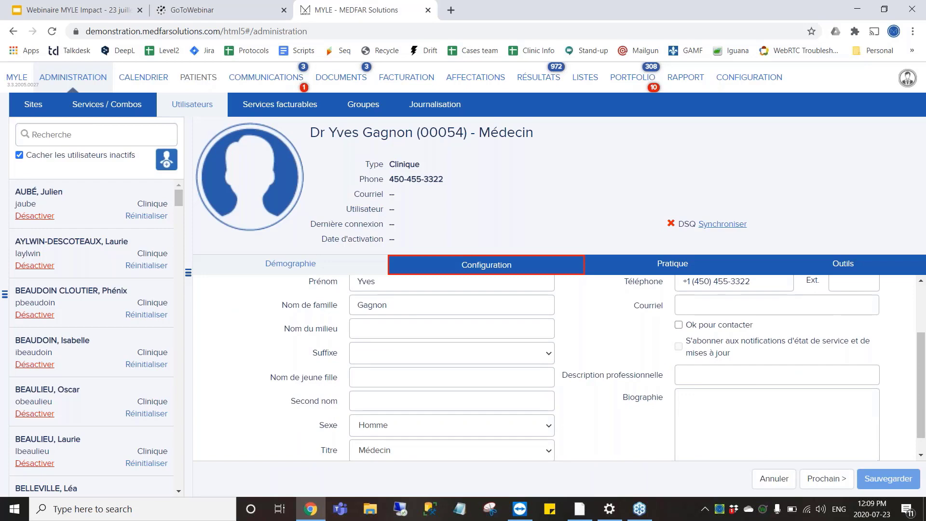
scroll(614, 409, up, 2)
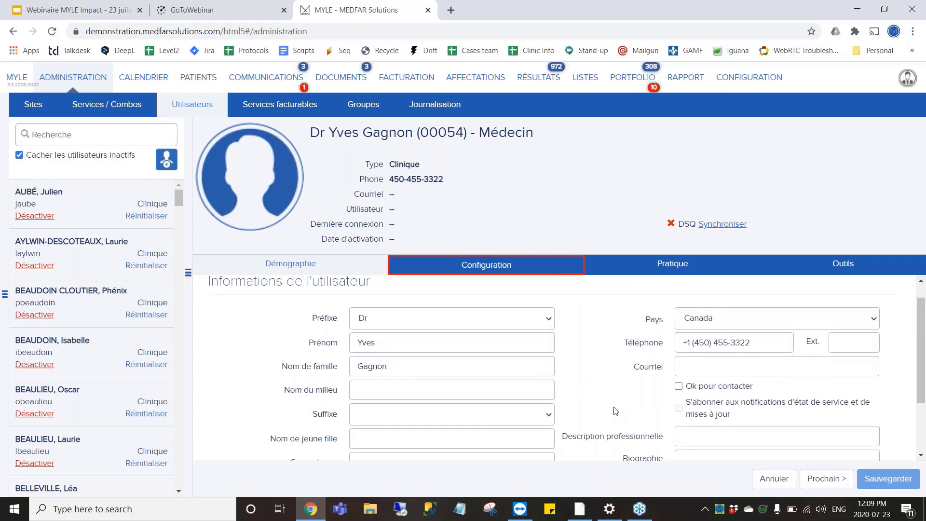
Enter the user's e-mail address in Courriel and tick Ok pour contacter.
click(692, 367)
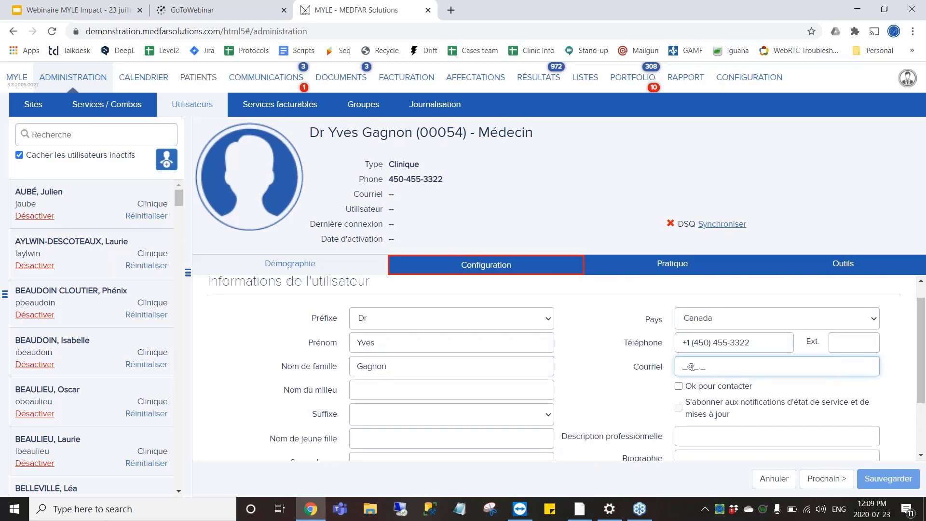
text(info@)
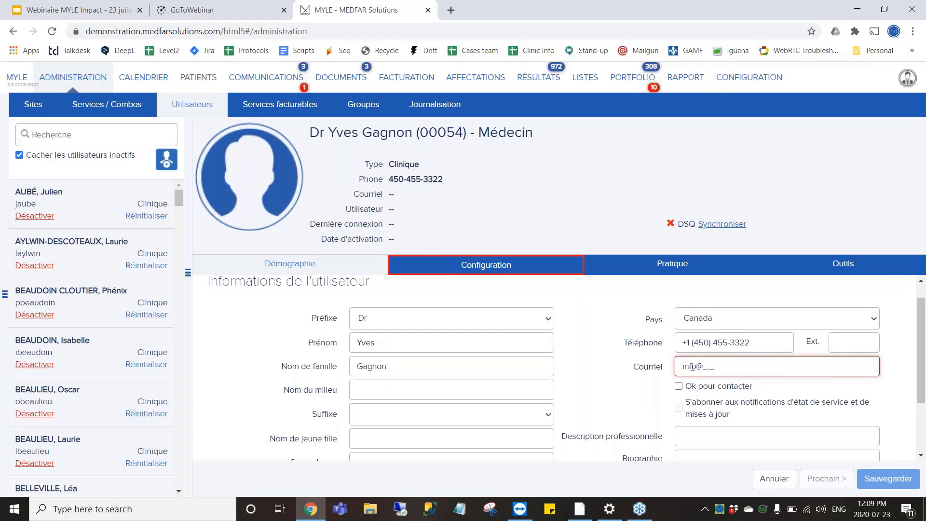
text(info.com)
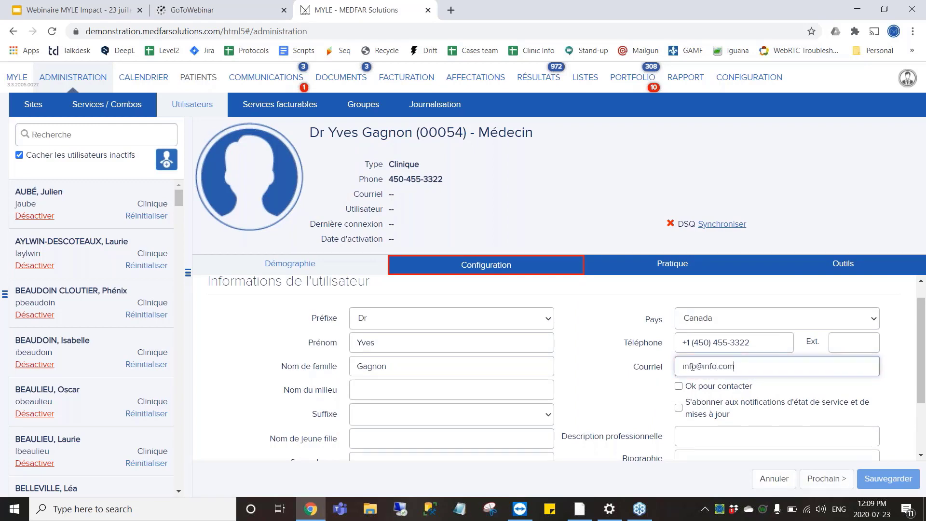
click(703, 392)
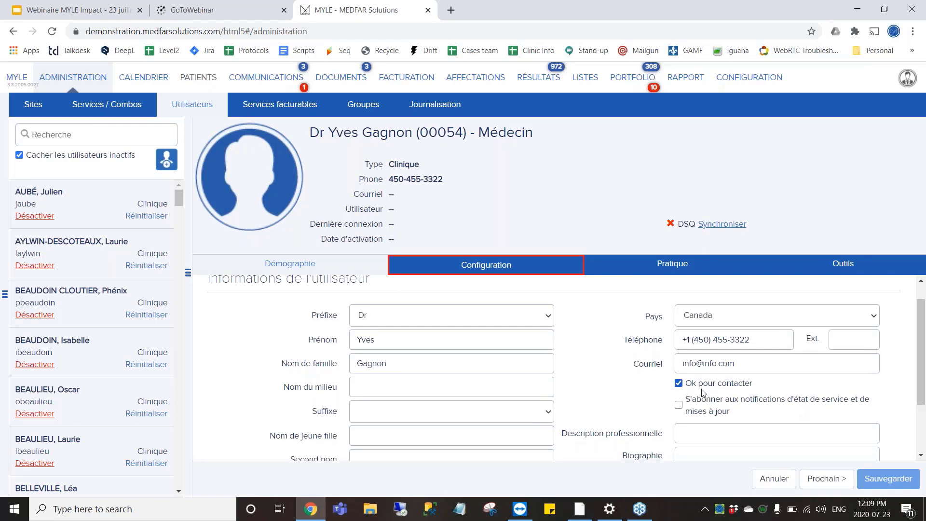
scroll(703, 392, down, 1)
scroll(703, 392, down, 1)
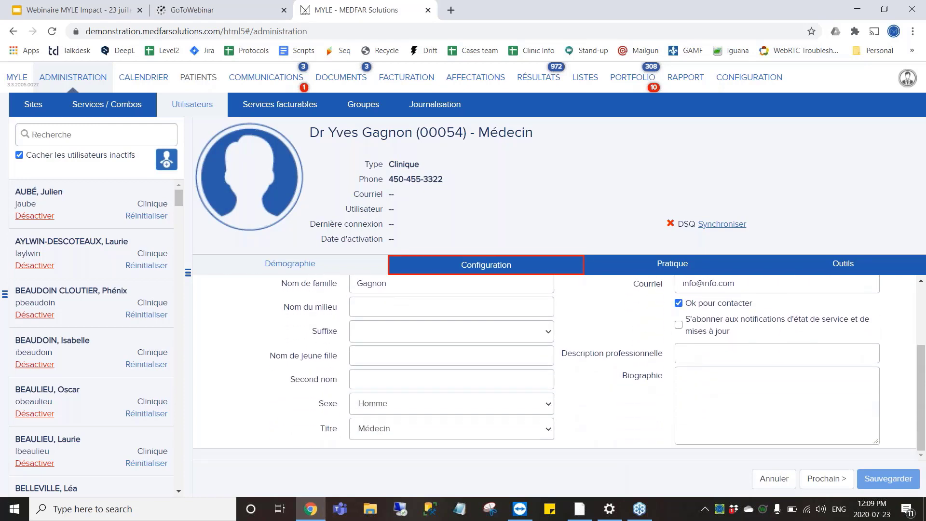
scroll(559, 366, up, 1)
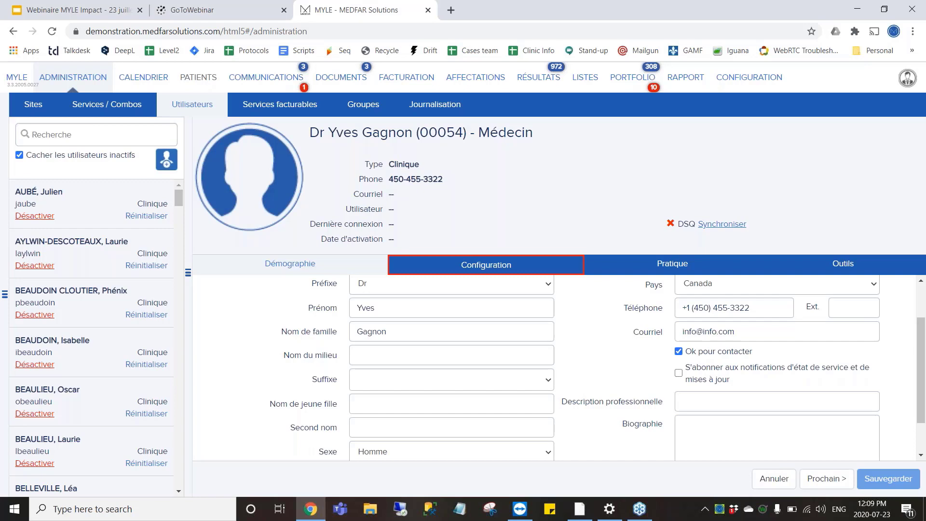
scroll(506, 325, up, 1)
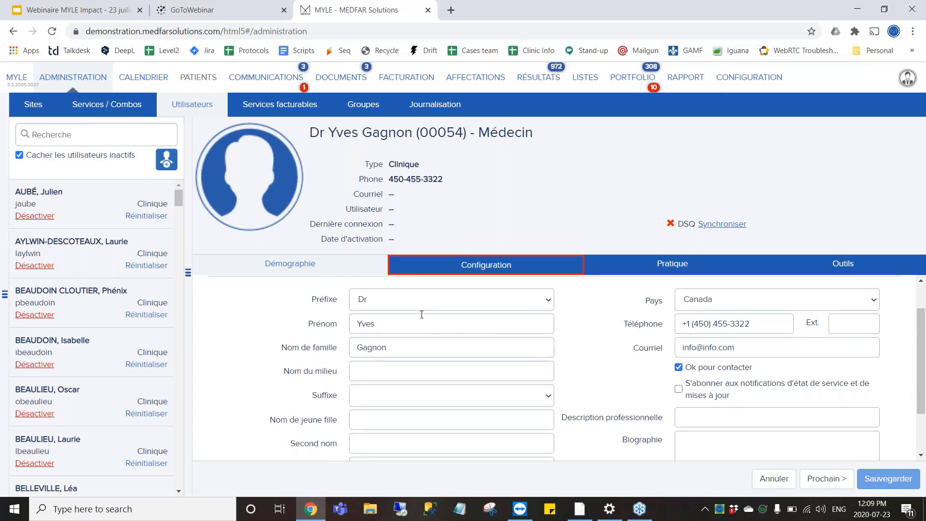
scroll(414, 328, down, 2)
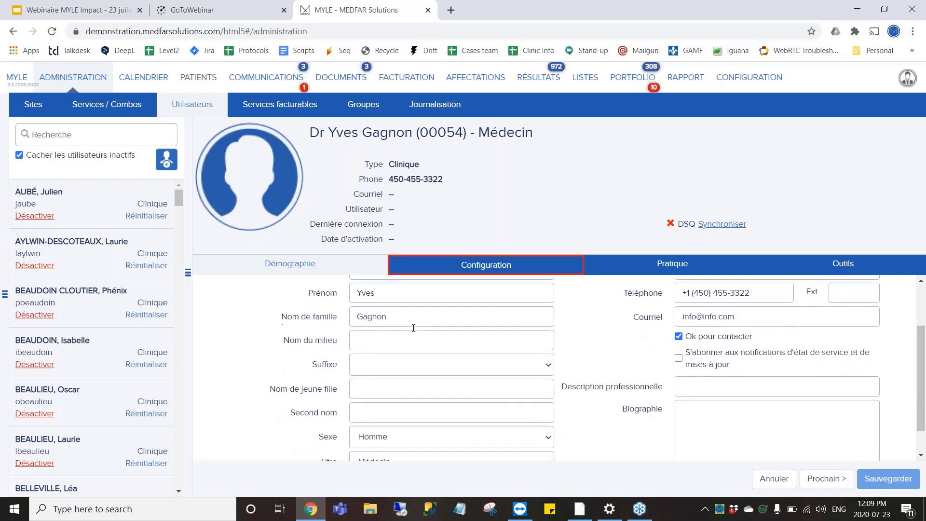
scroll(413, 328, down, 1)
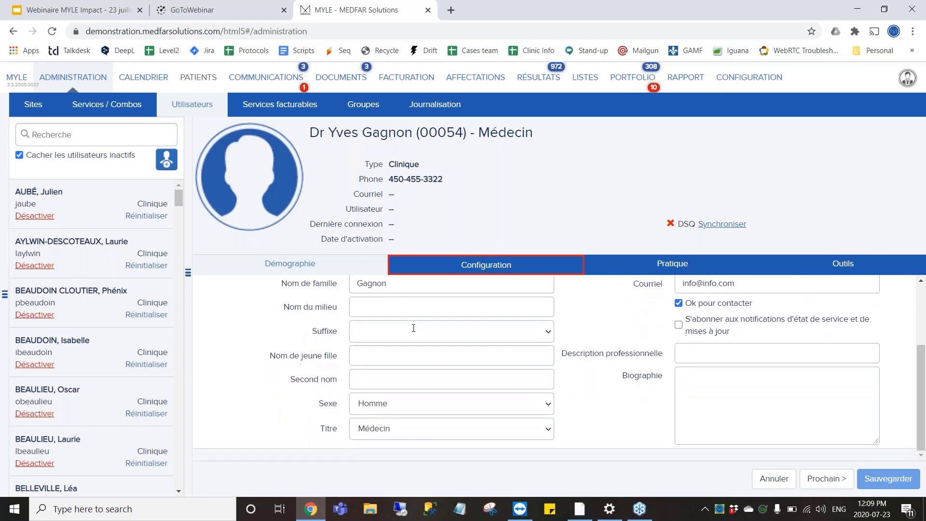
scroll(539, 341, up, 4)
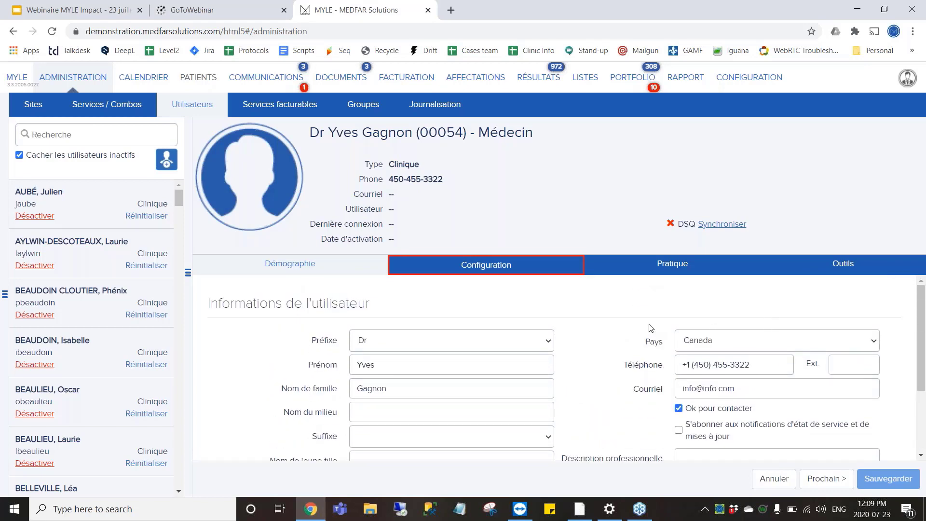
On the Configuration tab, enter the user's login identifier and a temporary password.
click(492, 271)
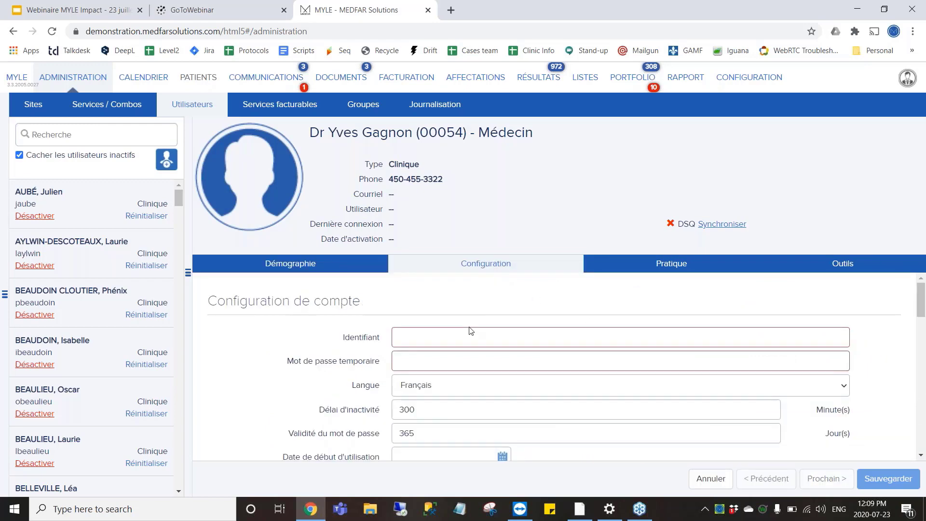
click(435, 340)
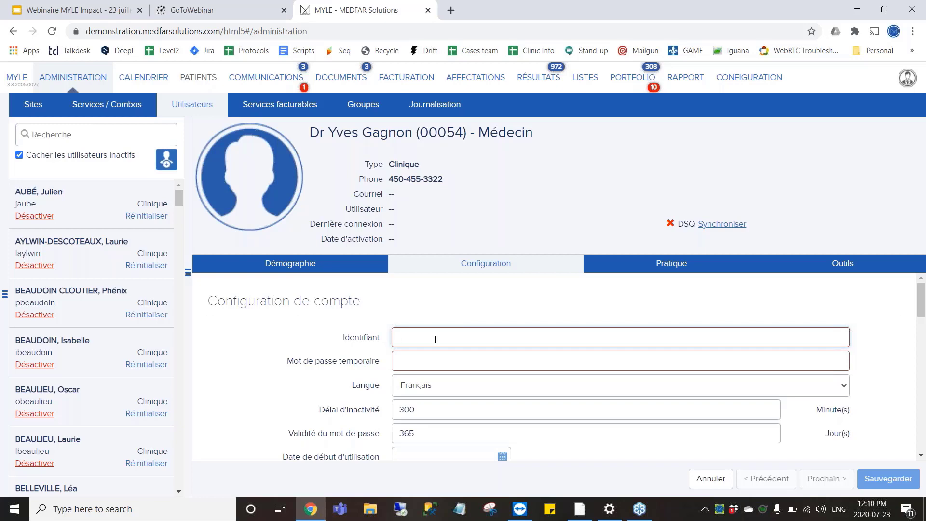
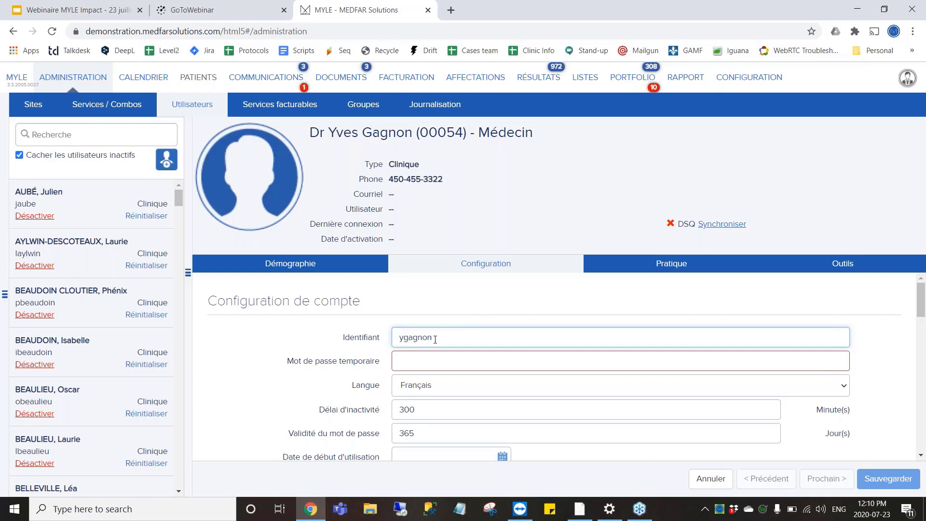
click(415, 366)
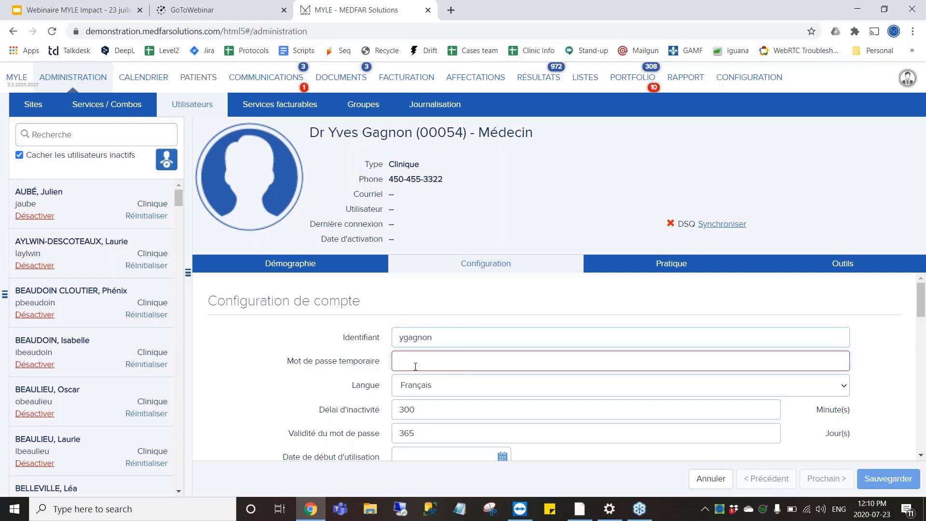
text(123)
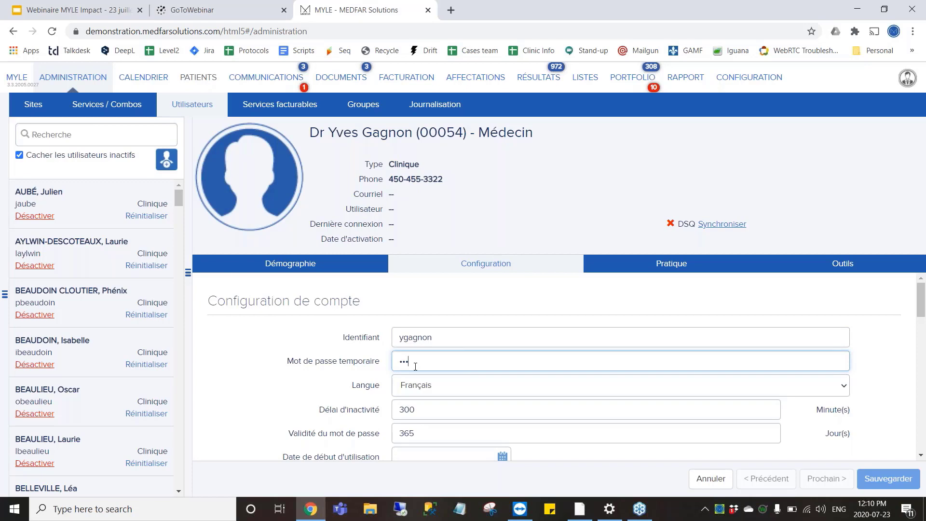
Review the account and printing options down to the Paramètres d'accès section.
scroll(415, 366, down, 1)
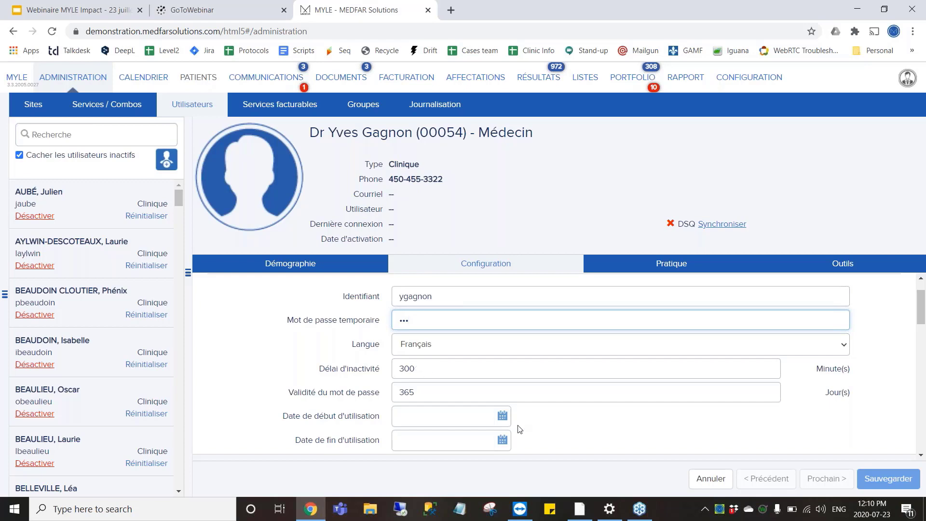
scroll(519, 429, down, 2)
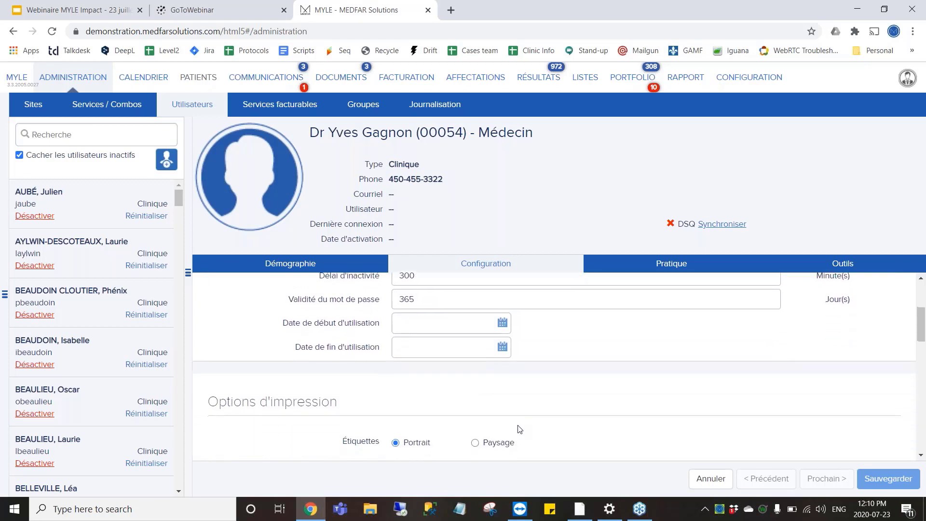
scroll(519, 429, down, 2)
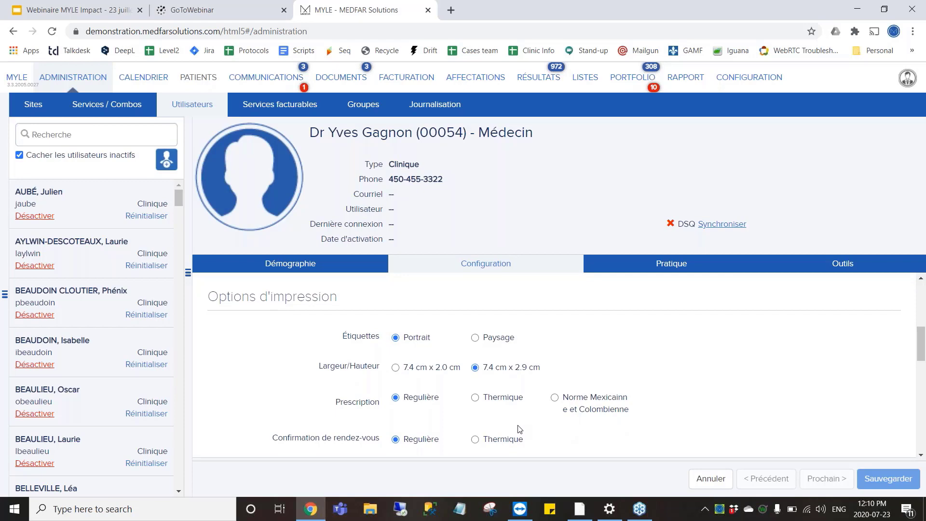
scroll(519, 429, down, 3)
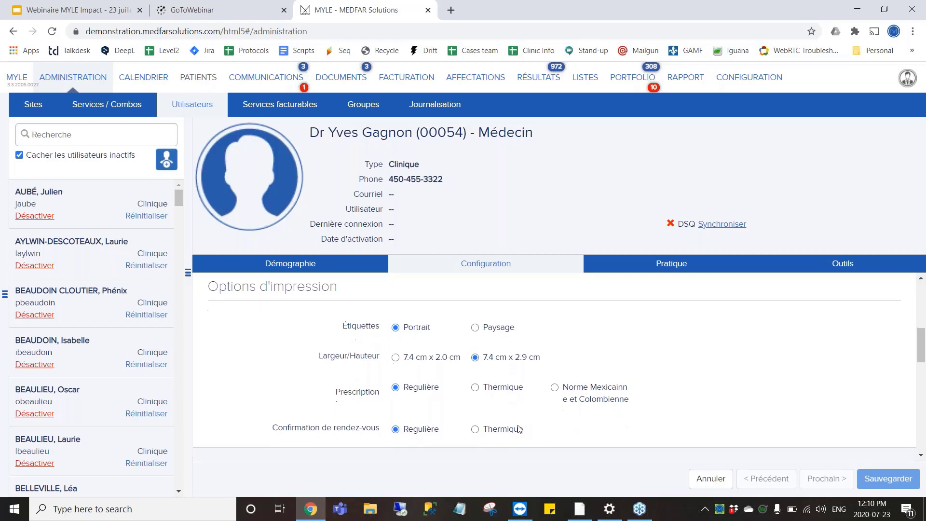
scroll(559, 366, down, 1)
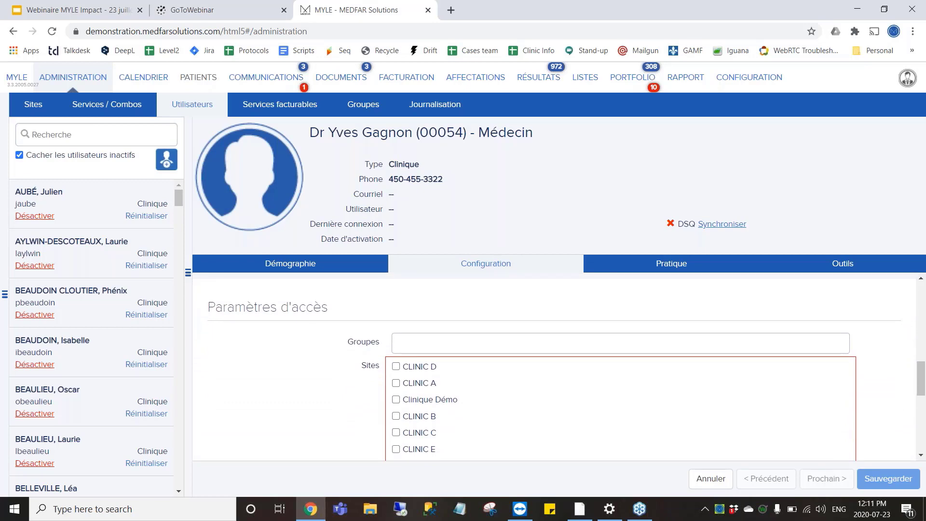
Put the account in the Personal medical group with access to sites CLINIC D and CLINIC A.
click(433, 349)
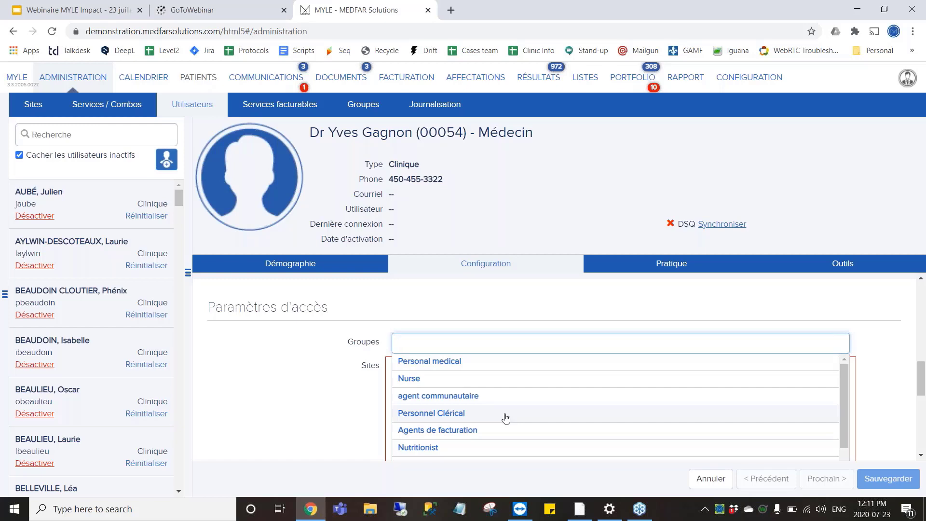
click(474, 370)
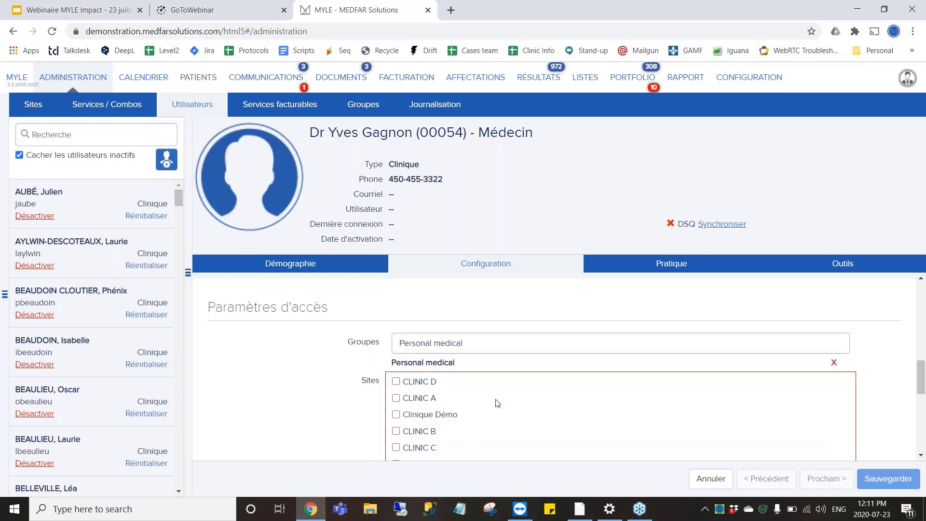
scroll(497, 403, down, 1)
scroll(497, 403, down, 1)
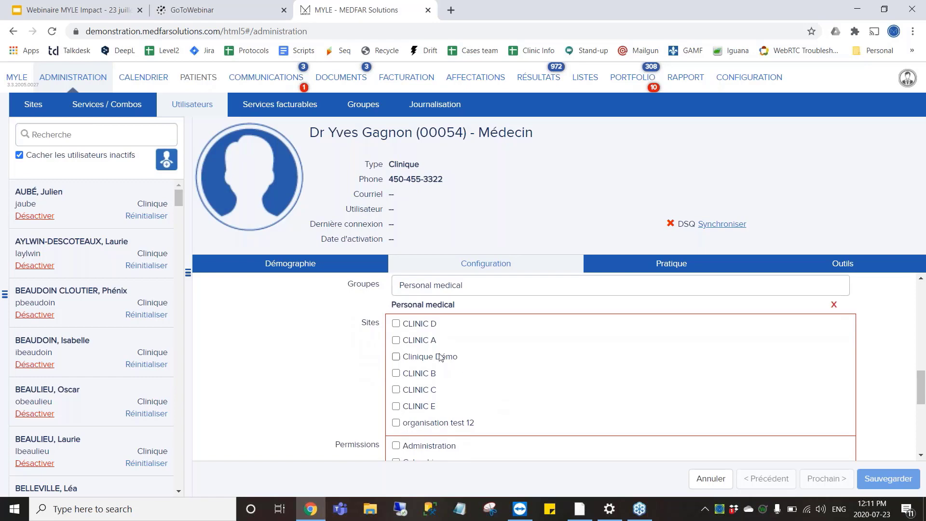
click(417, 325)
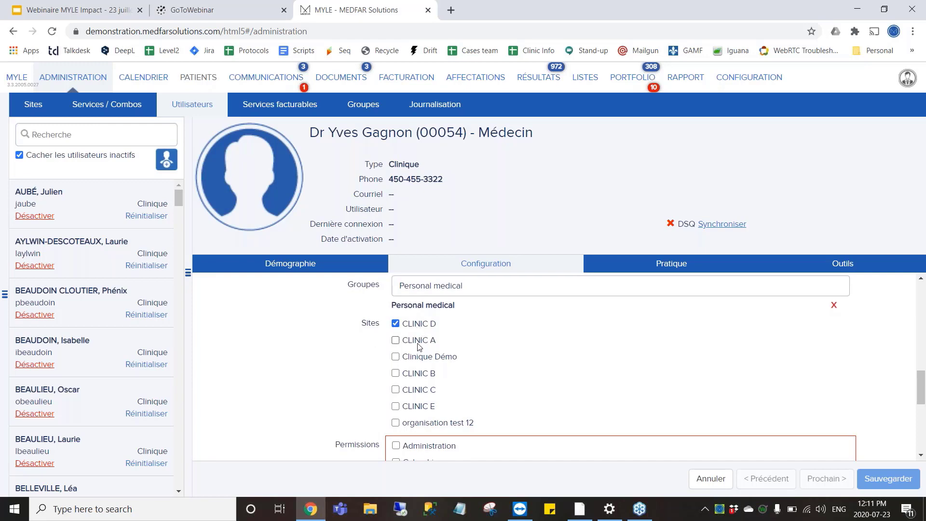
click(419, 340)
Grant the Calendrier, Patients, Communications, Documents and Résultats permissions.
scroll(488, 365, down, 1)
scroll(489, 365, down, 2)
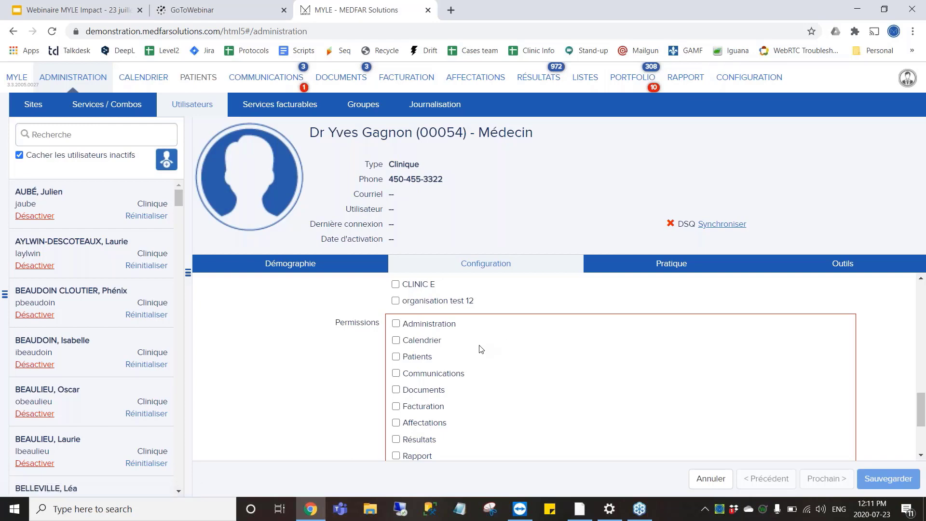
click(420, 342)
click(416, 359)
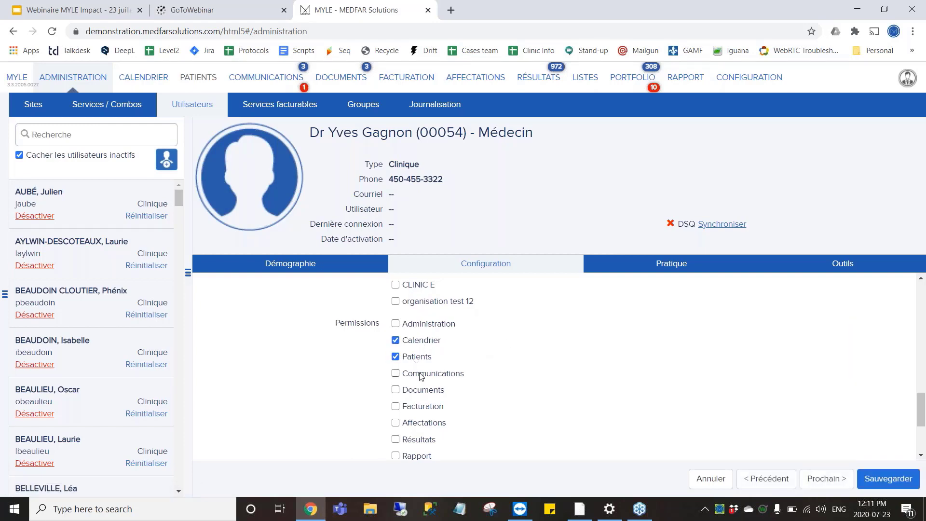
click(421, 375)
click(416, 391)
click(409, 440)
scroll(432, 452, down, 3)
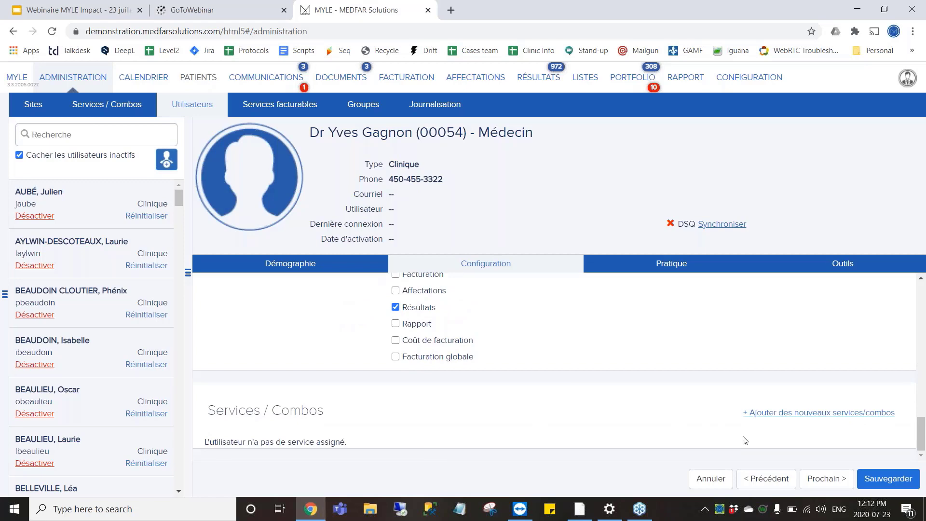
In the add-services dialog, filter the services to CLINIC A and Médecine de famille.
click(761, 414)
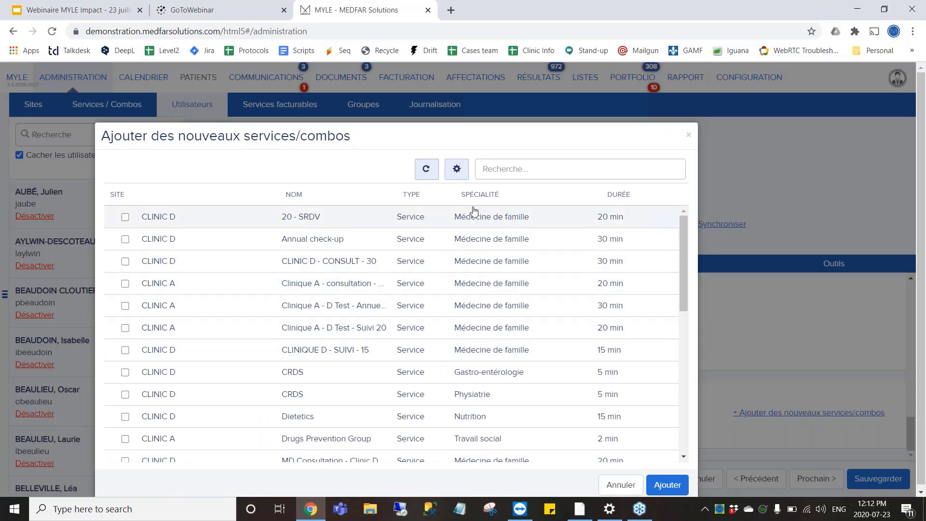
click(456, 170)
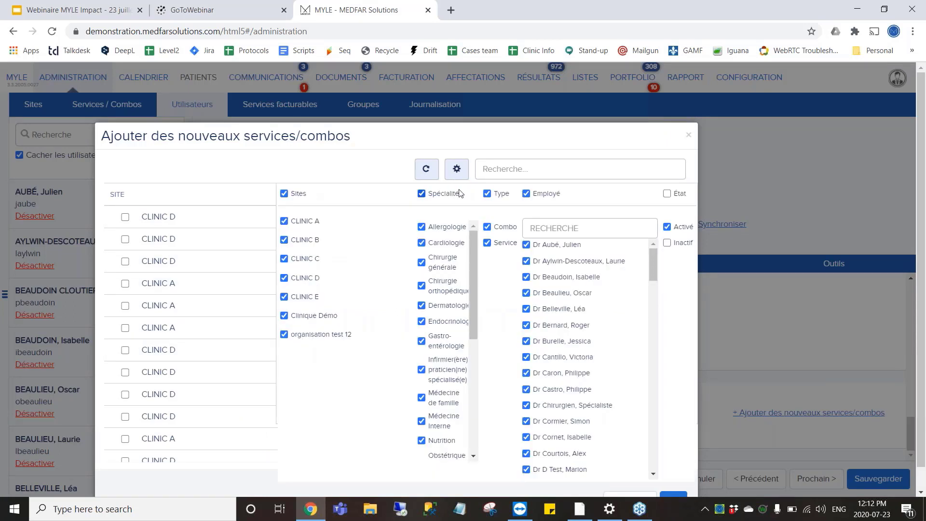
click(284, 194)
click(284, 193)
click(284, 193)
click(284, 221)
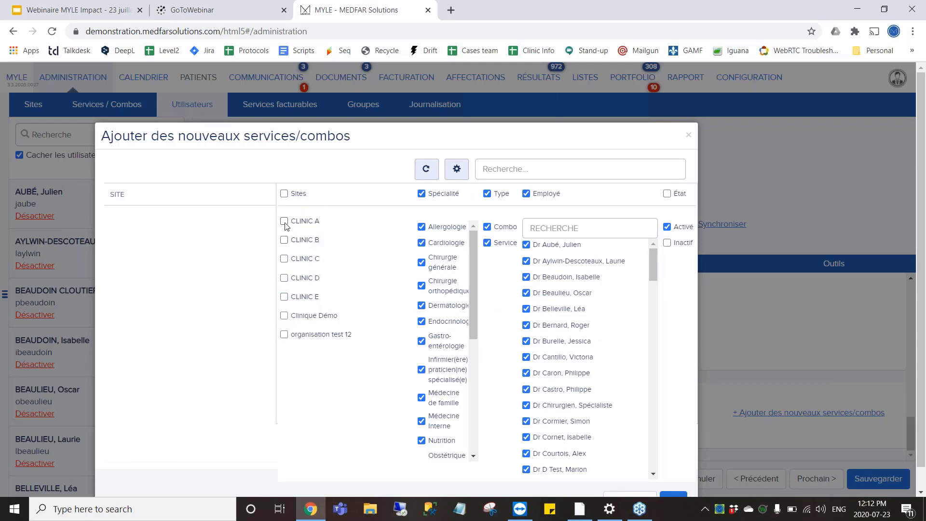
click(284, 240)
click(421, 193)
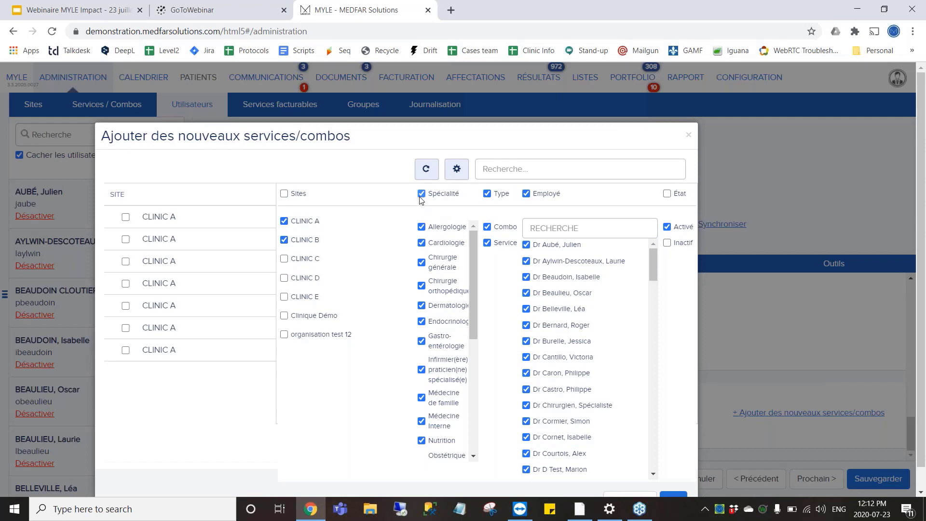
click(421, 397)
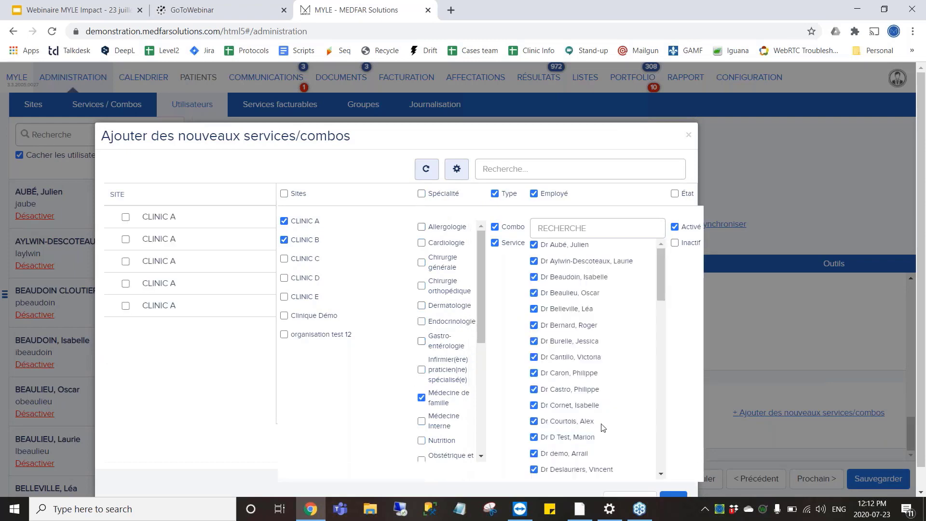
click(666, 495)
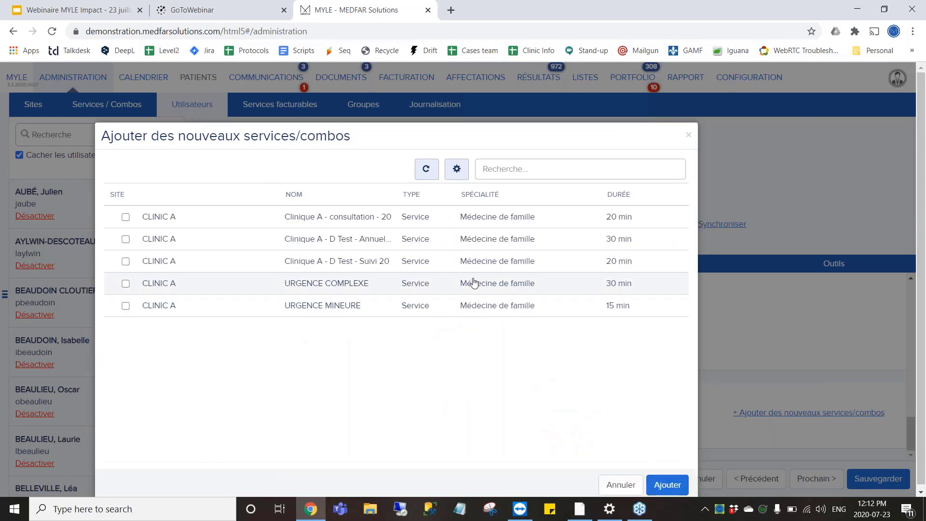
Add the Clinique A - consultation - 20 and Clinique A D Test annual services.
click(380, 224)
click(377, 244)
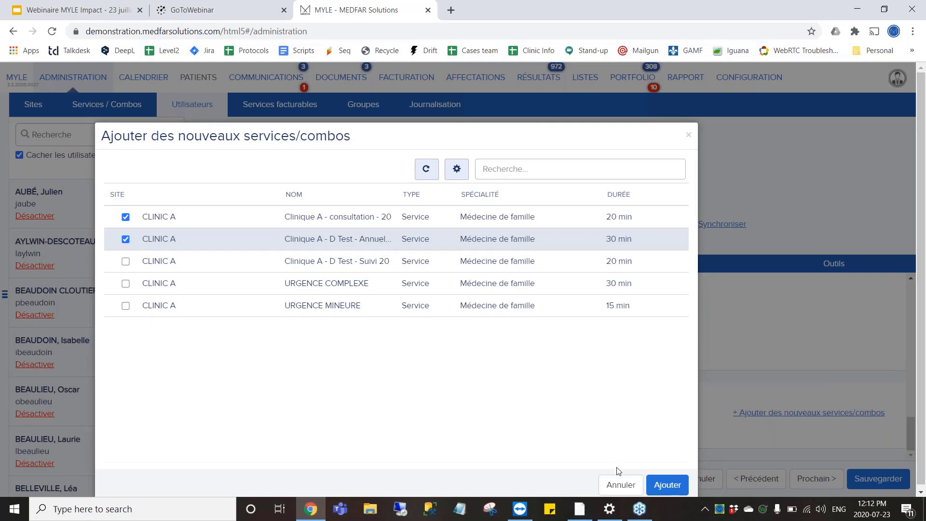
click(660, 488)
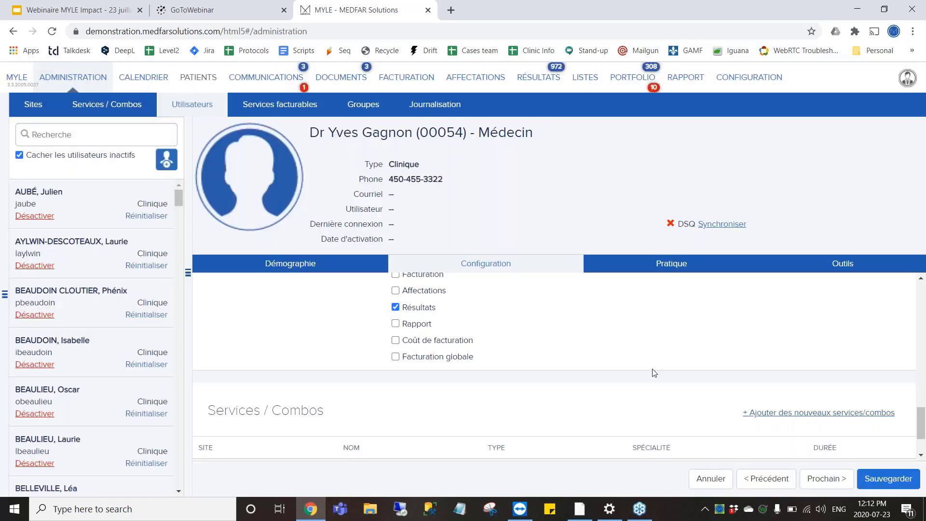
click(629, 268)
scroll(542, 346, up, 5)
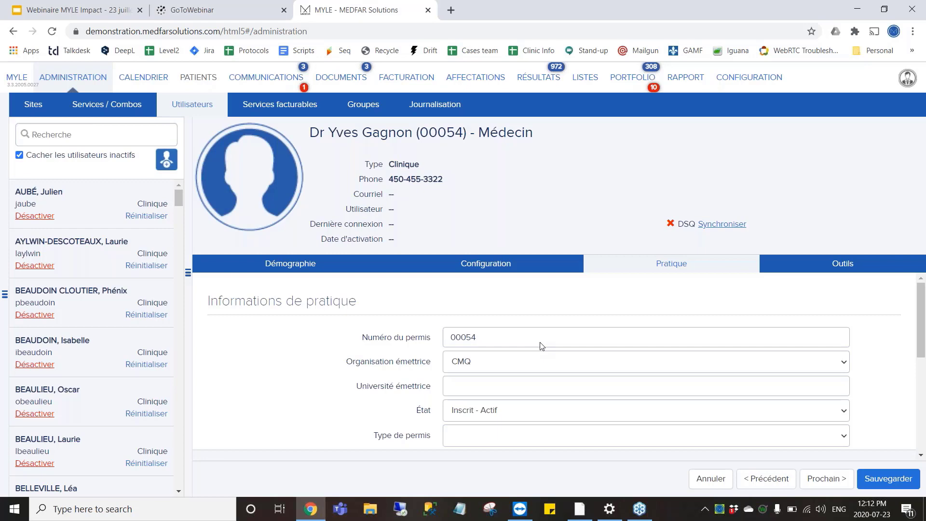
scroll(542, 346, down, 1)
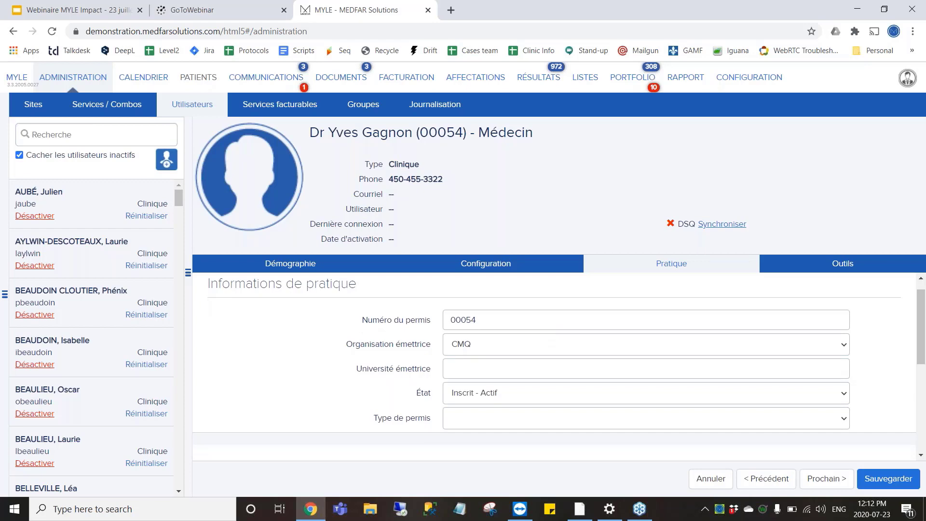
scroll(555, 366, down, 5)
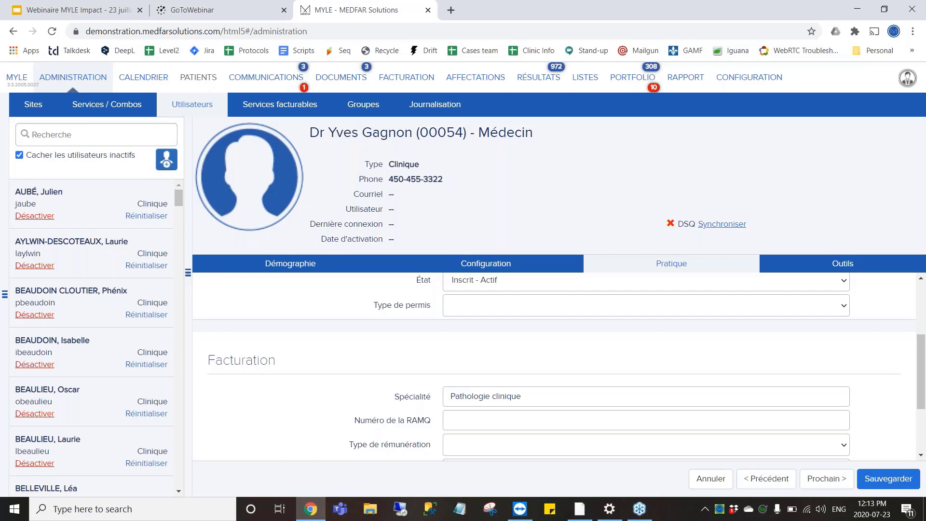
scroll(555, 367, down, 1)
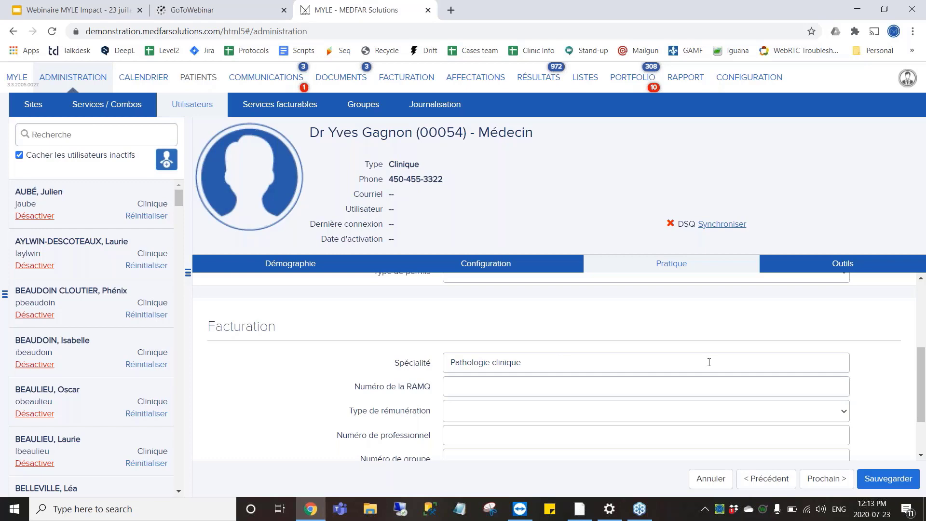
scroll(709, 362, down, 2)
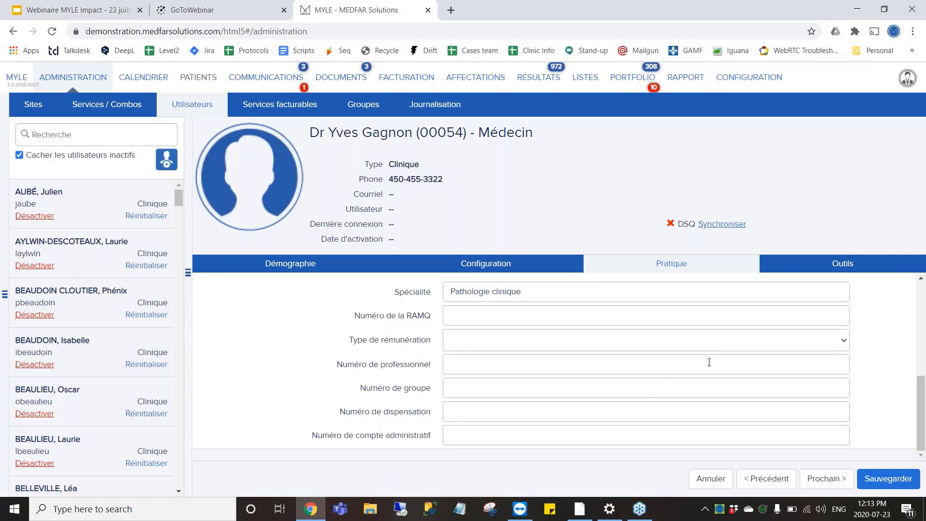
Open the doctor's Outils settings and browse the PDF dynamiques list without choosing one.
click(841, 271)
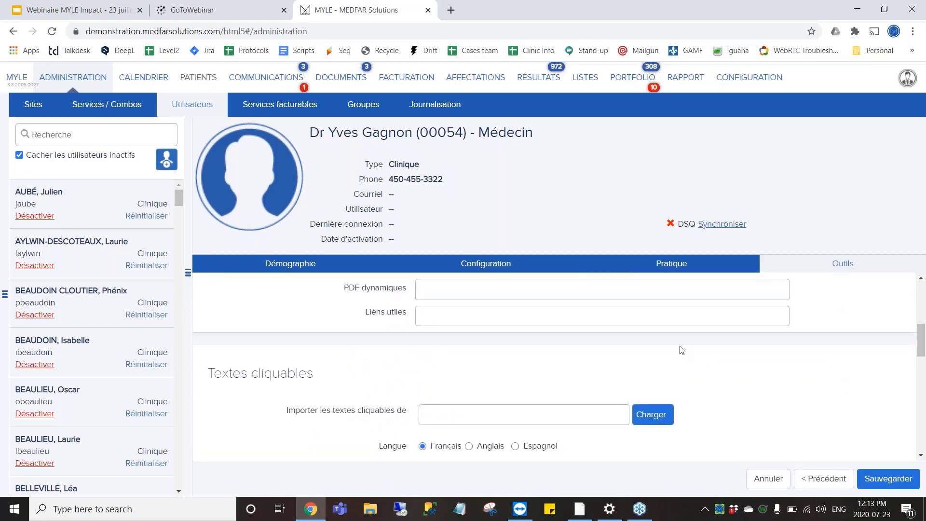
scroll(682, 350, up, 3)
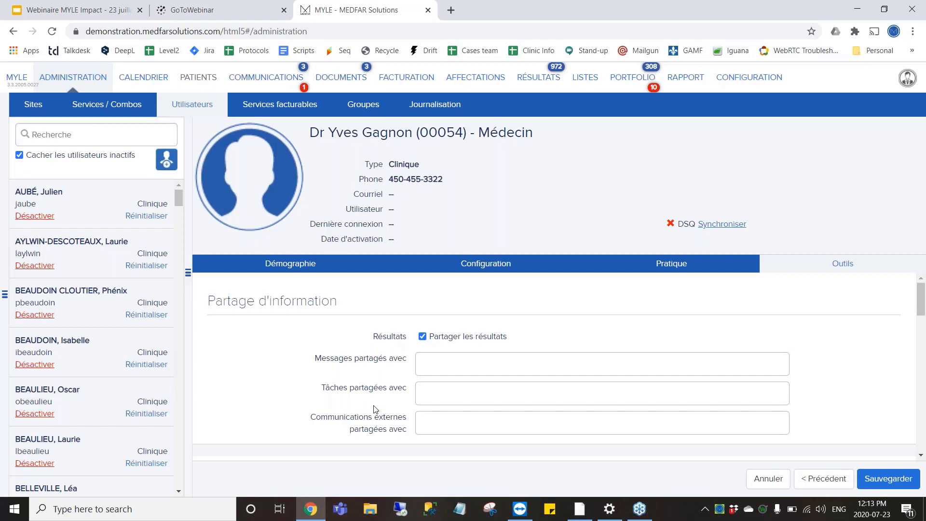
scroll(376, 409, down, 2)
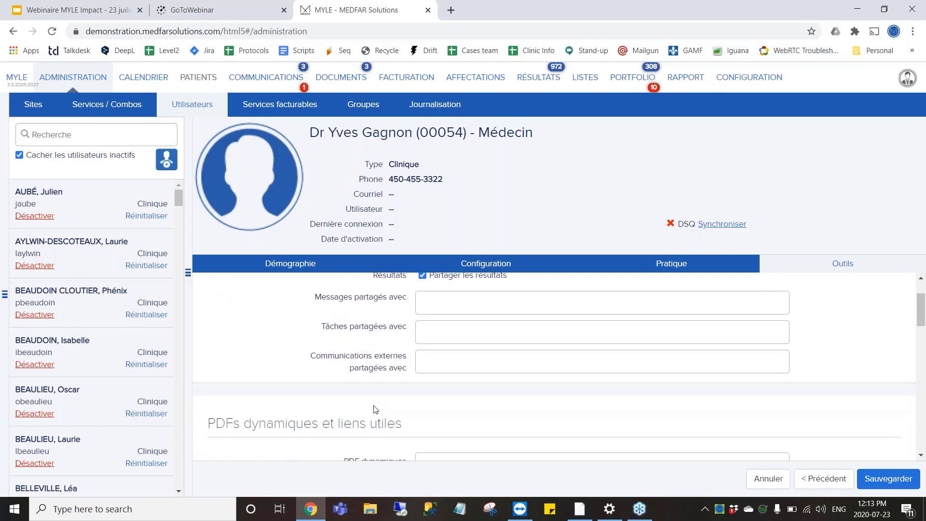
scroll(376, 409, down, 1)
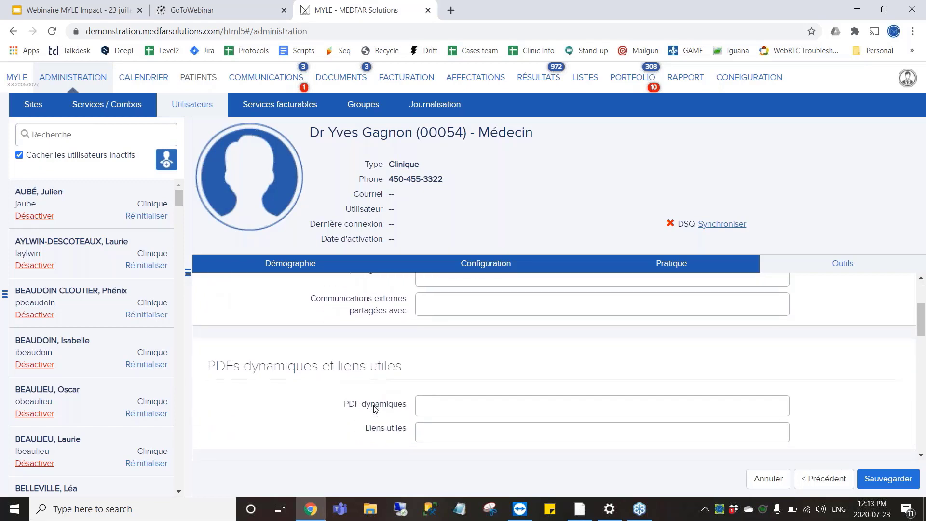
click(434, 412)
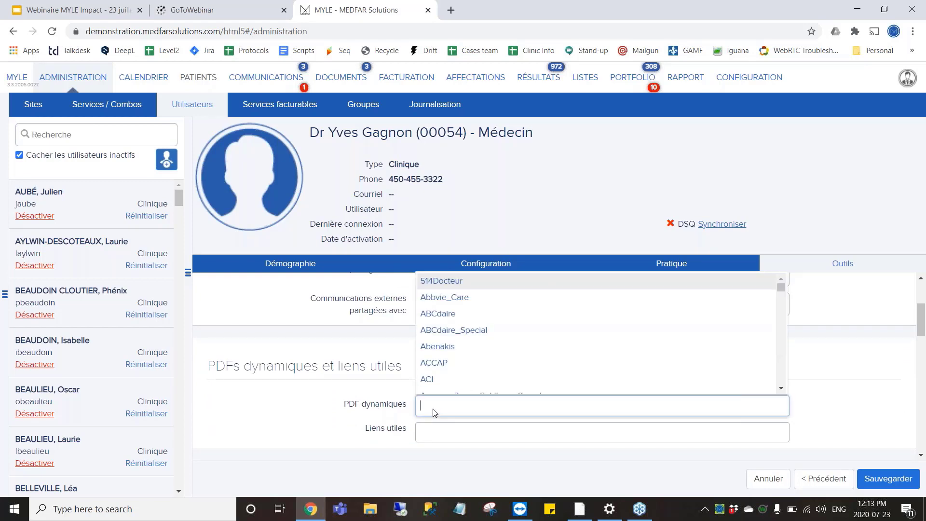
scroll(490, 359, down, 1)
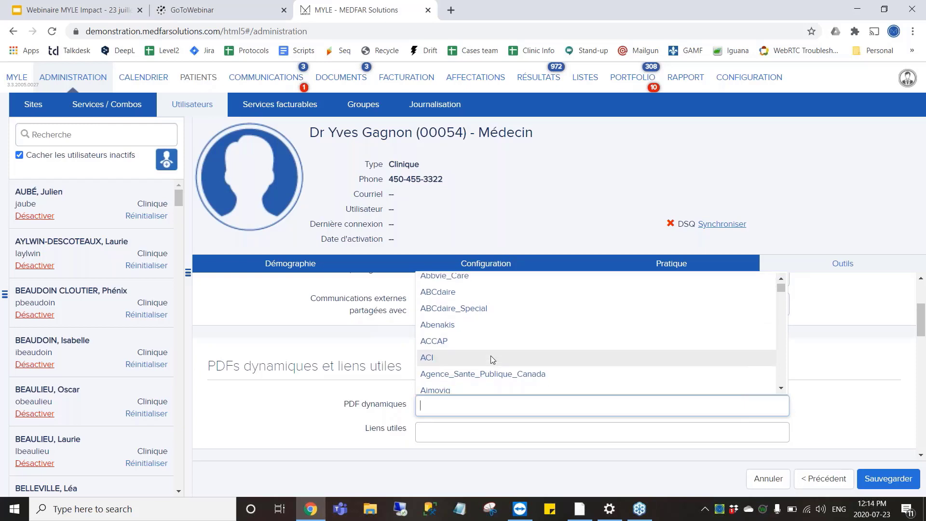
click(384, 410)
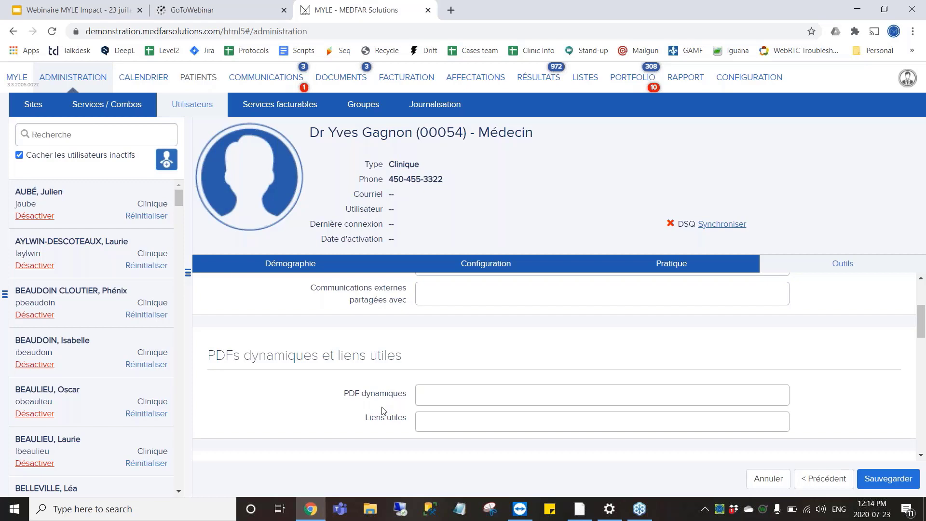
Show the list of users to import clickable texts from.
scroll(382, 410, down, 3)
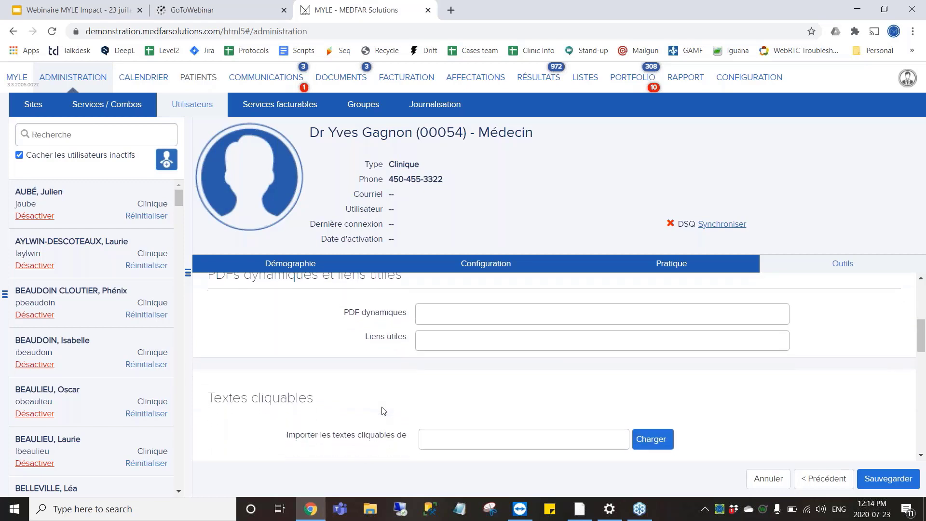
scroll(383, 411, down, 1)
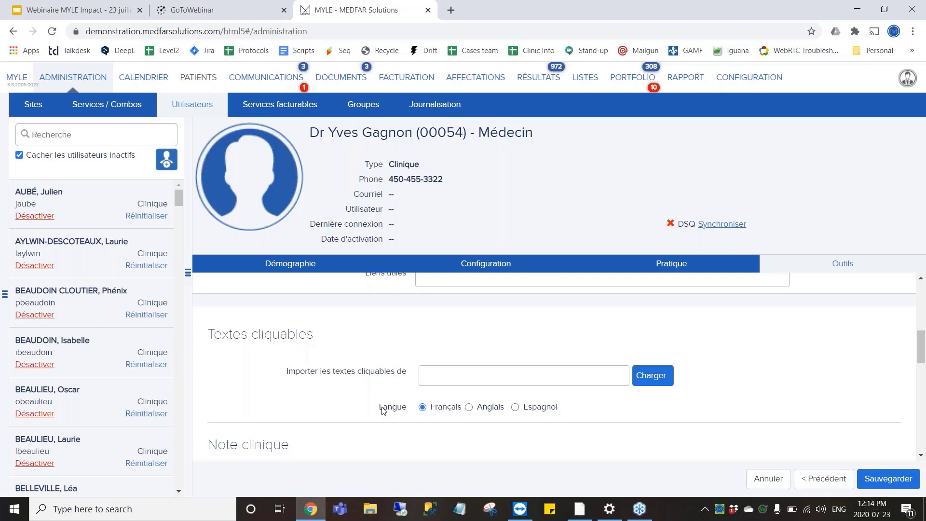
click(467, 372)
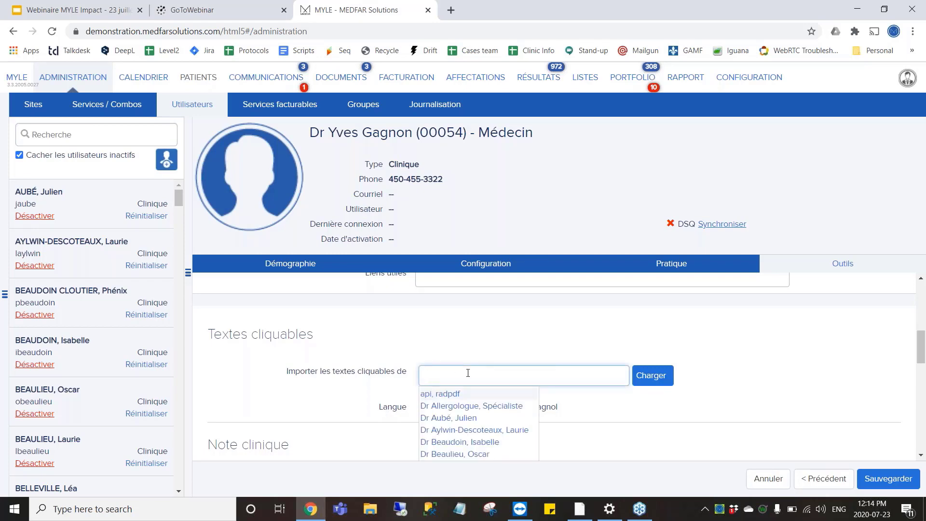
scroll(627, 379, down, 2)
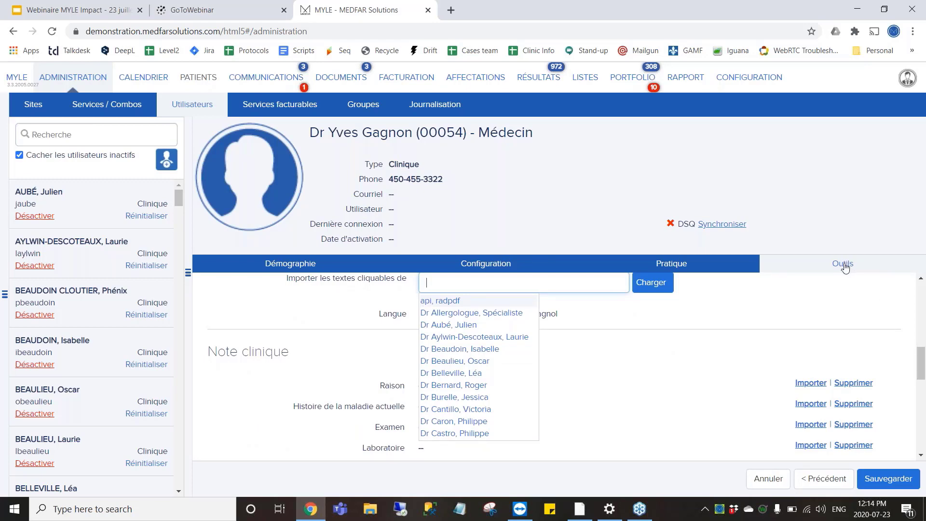
Browse the personal CONFIGURATION settings page, then go back to ADMINISTRATION's user view.
click(753, 80)
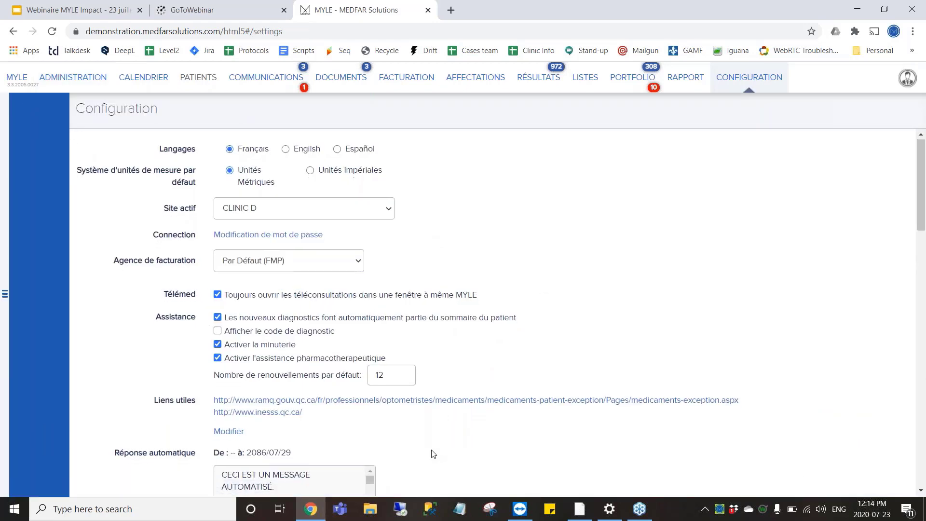
scroll(432, 453, down, 3)
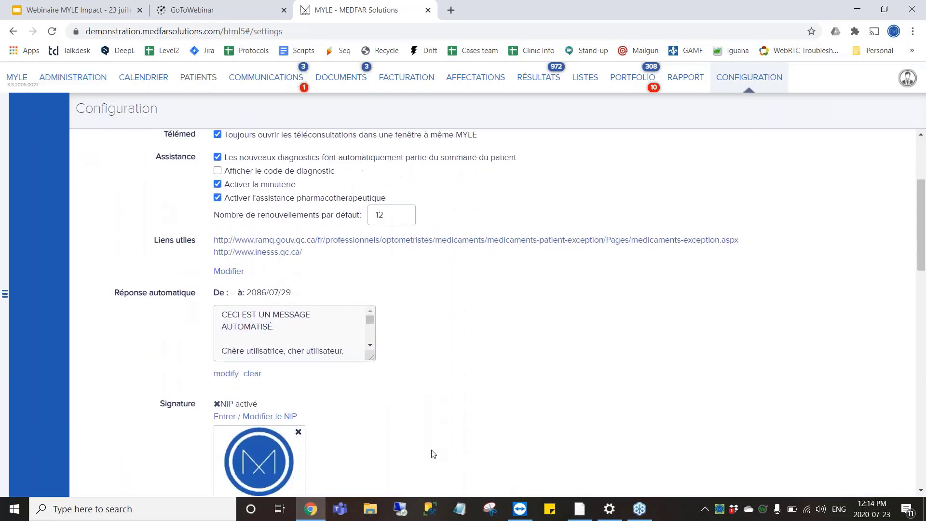
scroll(433, 454, down, 1)
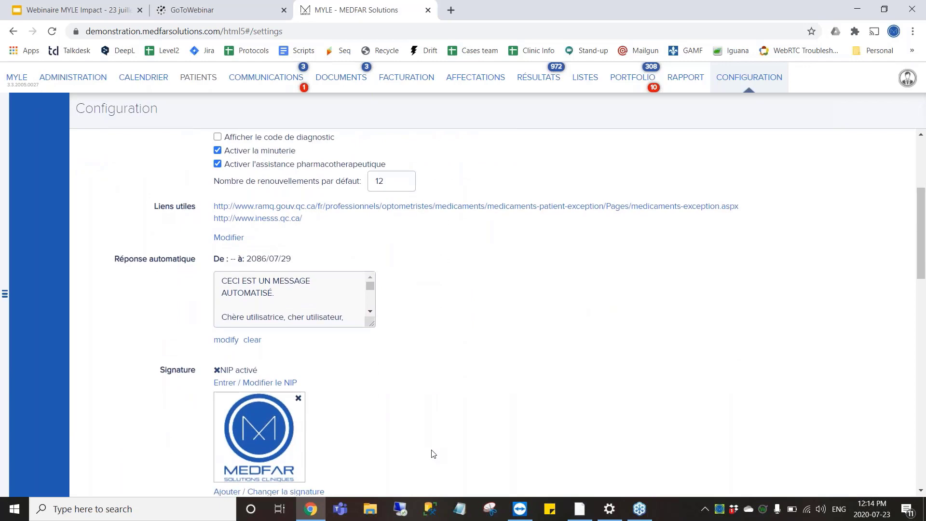
scroll(433, 454, up, 3)
scroll(432, 453, down, 3)
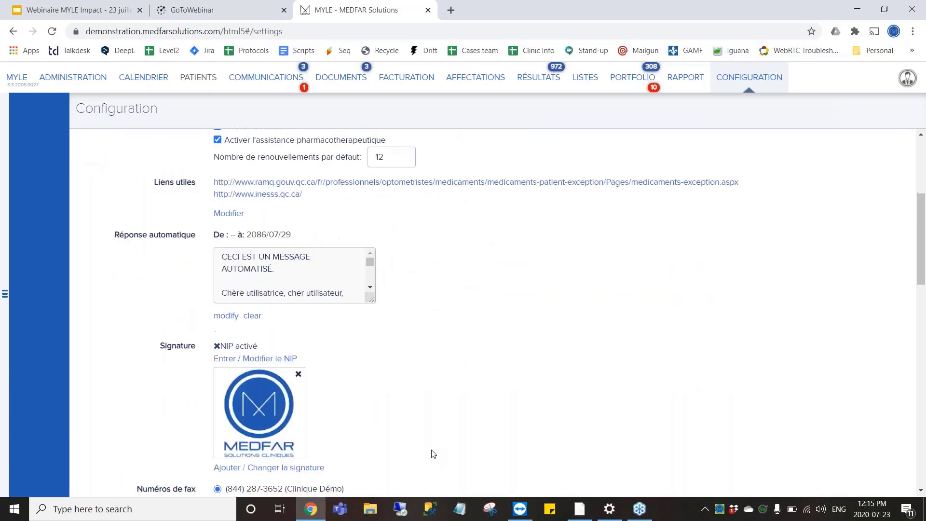
click(90, 85)
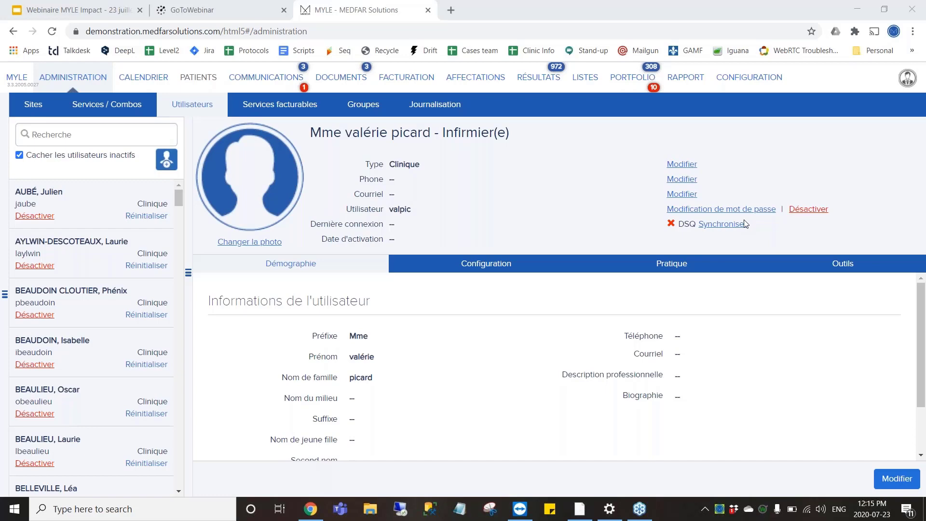
Present the webinar deck full screen in Google Slides from the ORDRE DU JOUR slide.
click(111, 5)
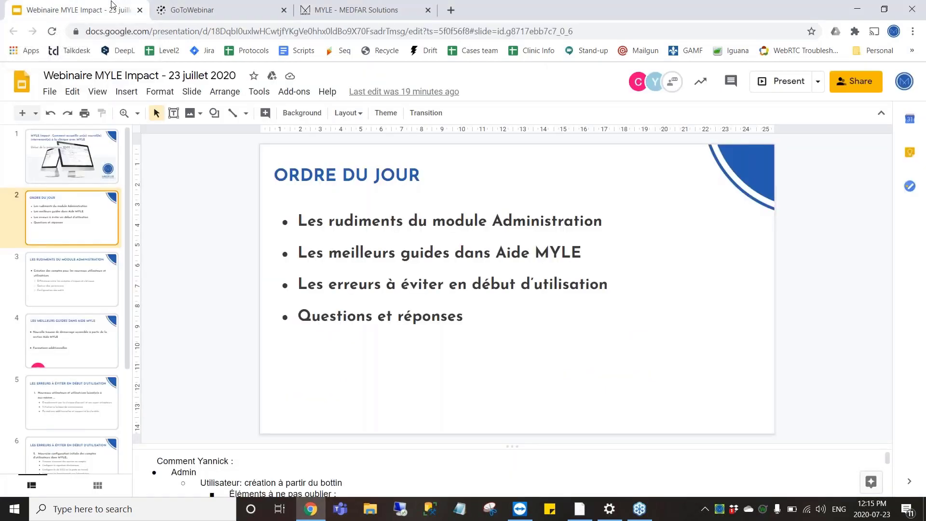
click(776, 81)
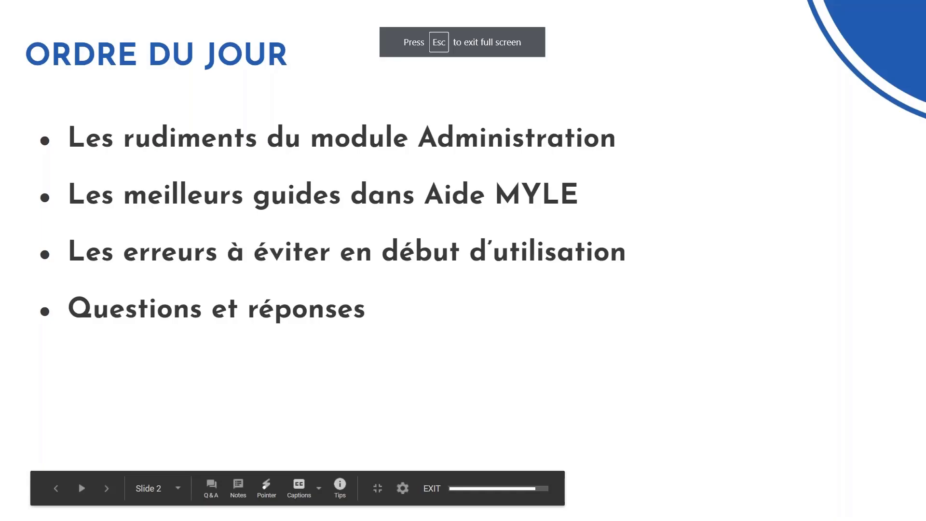